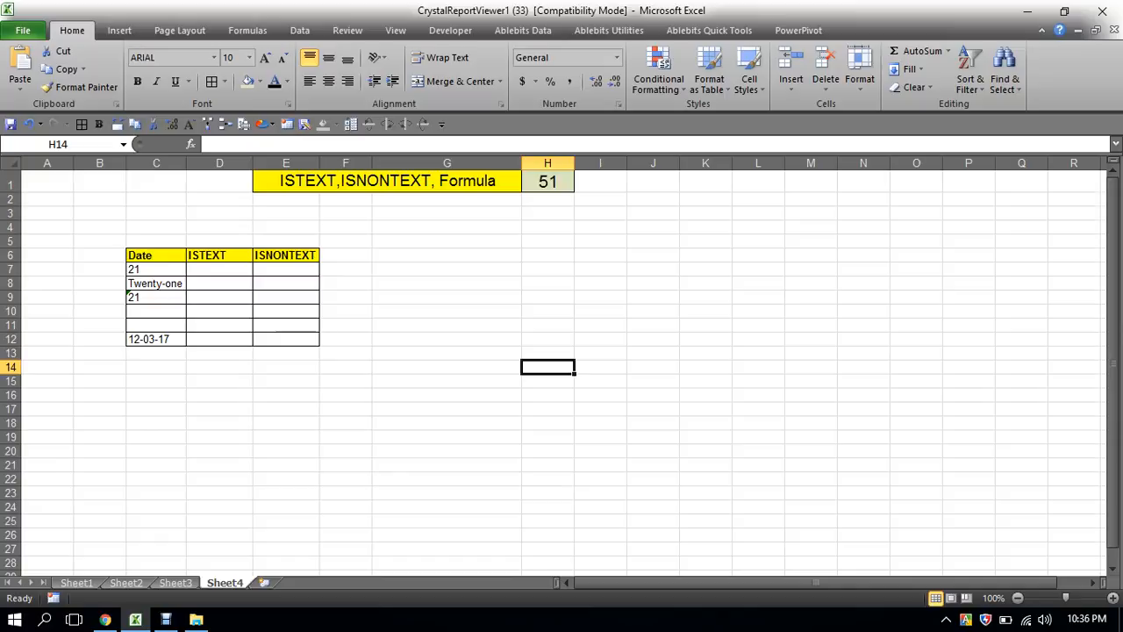
# - Enter the formula =ISTEXT(C7) in cell D7 of the ISTEXT column
pyautogui.click(219, 269)
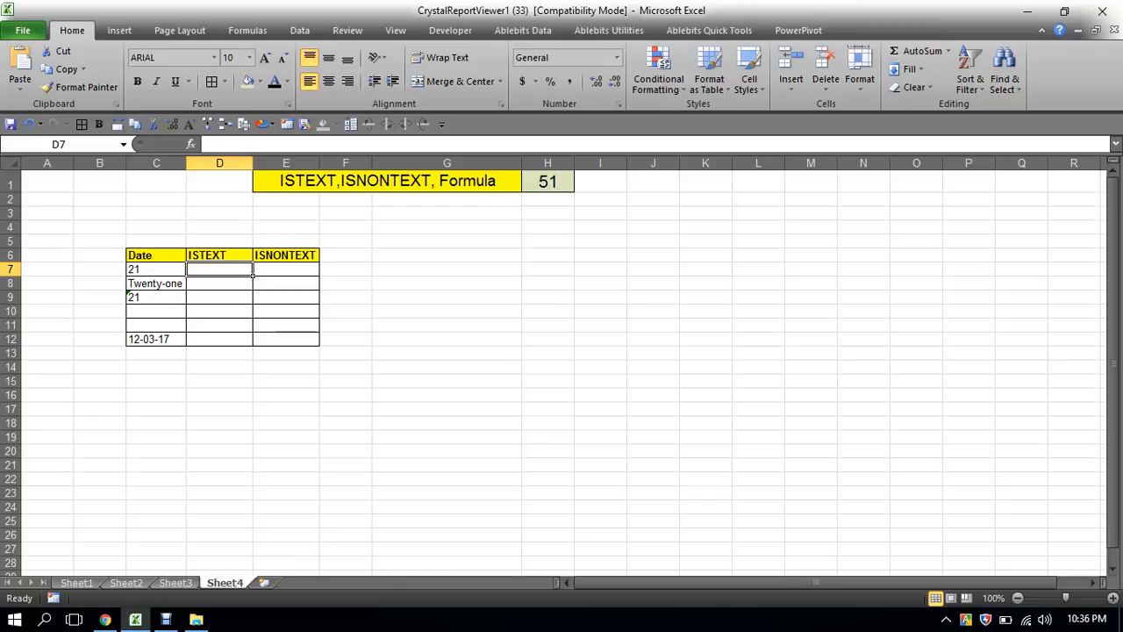
pyautogui.write('=IS')
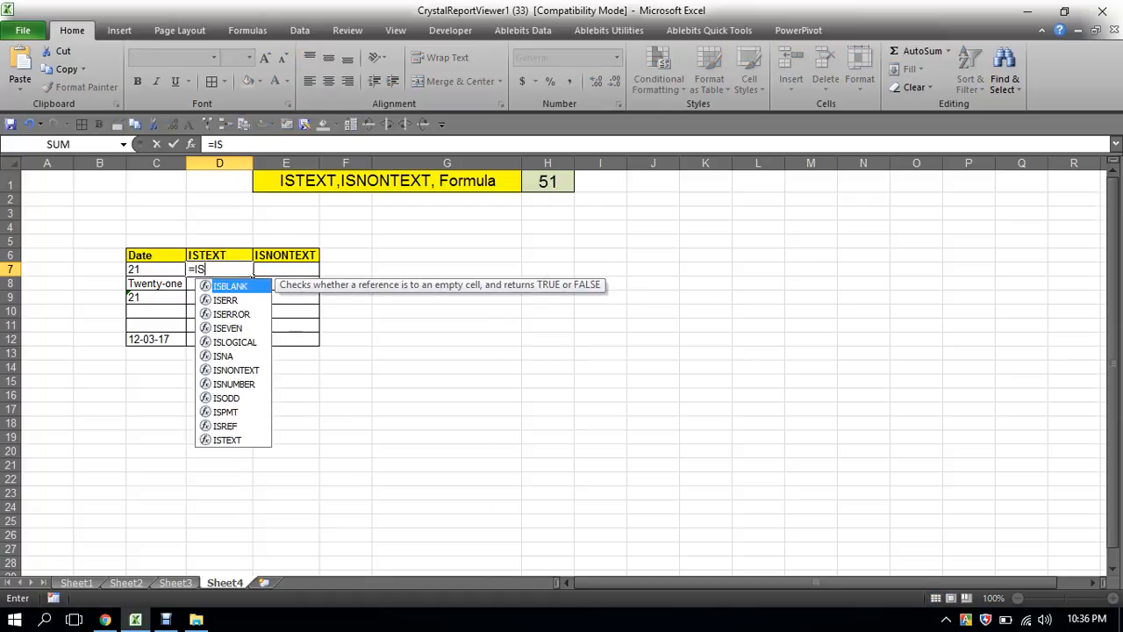
pyautogui.write('T')
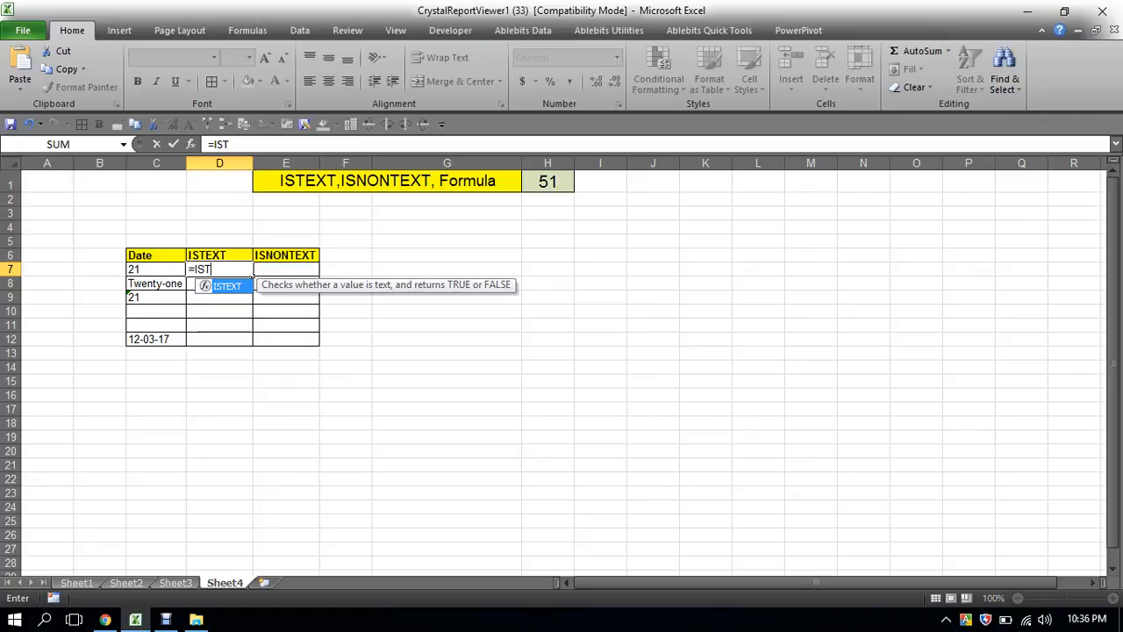
pyautogui.press('Tab')
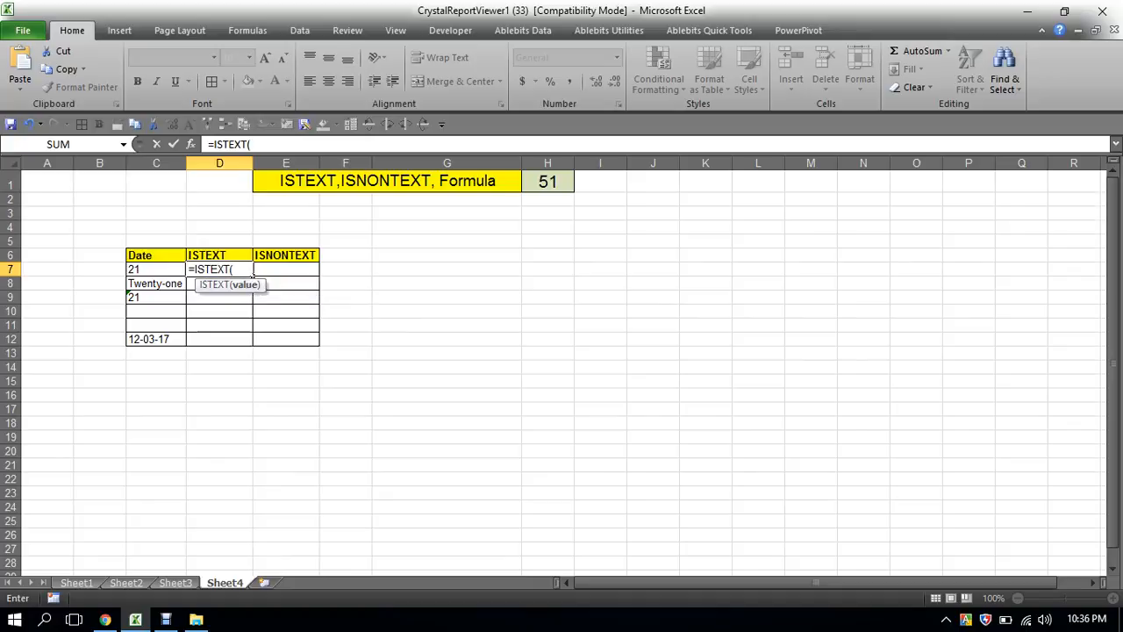
pyautogui.click(128, 271)
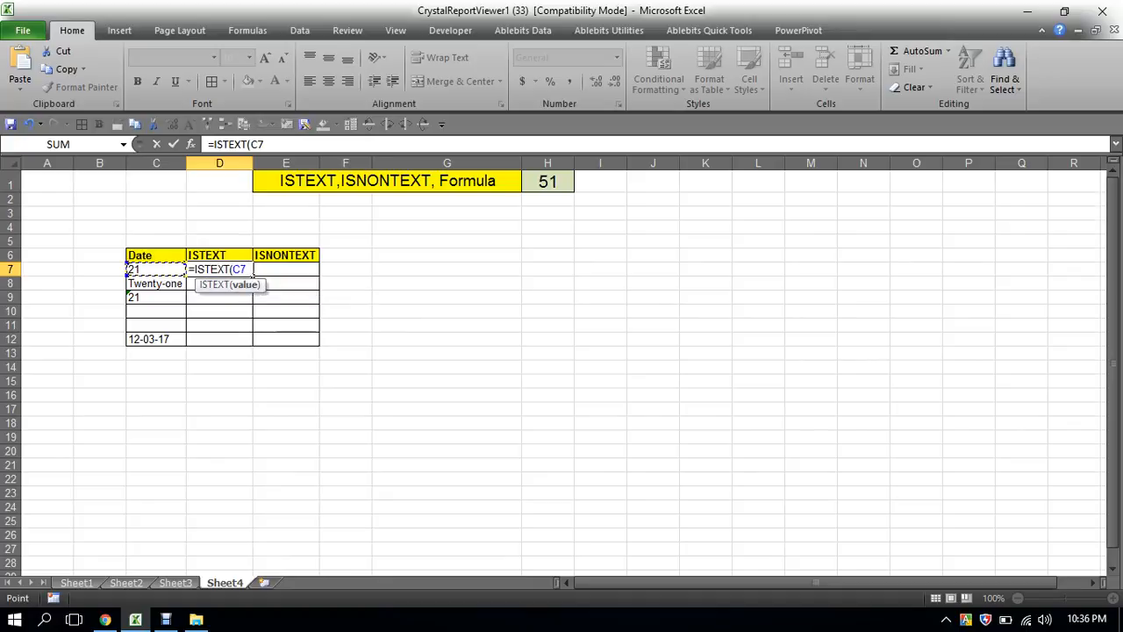
pyautogui.write(')')
pyautogui.press('Return')
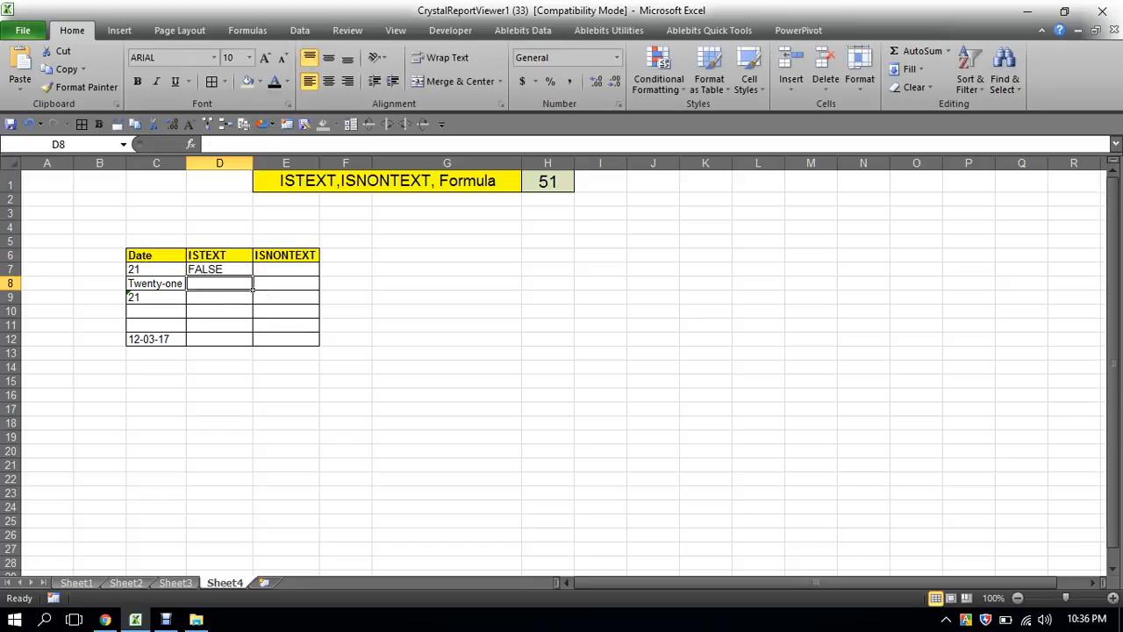
# - Copy the ISTEXT formula from D7 down through cell D12
pyautogui.press('Up')
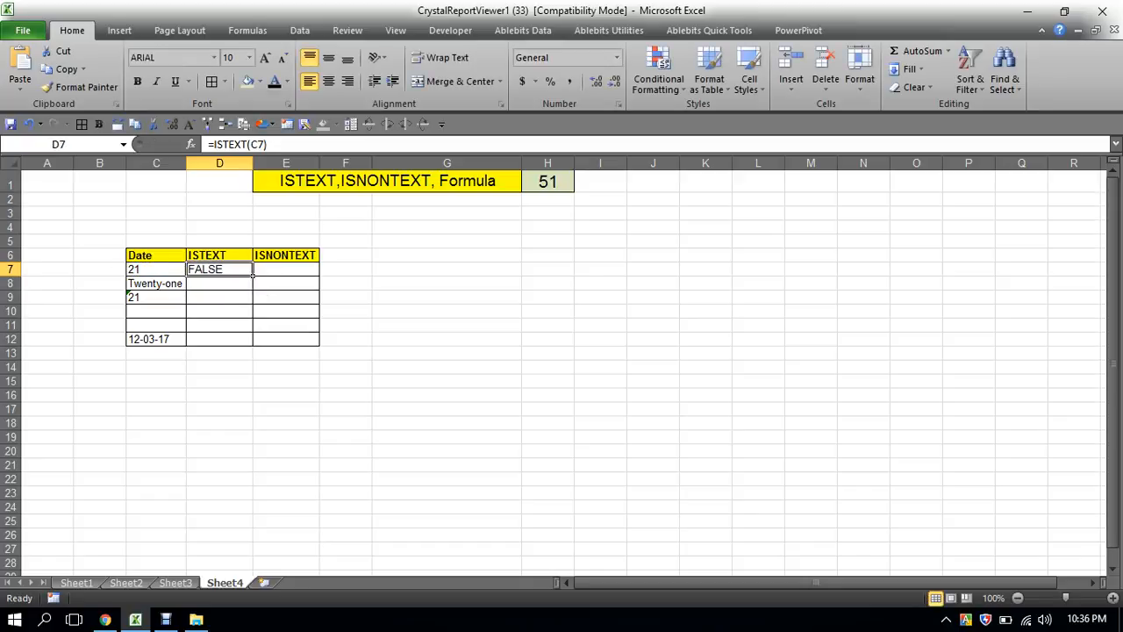
pyautogui.hotkey('ctrl', 'c')
pyautogui.hotkey('shift', 'Down')
pyautogui.hotkey('shift', 'Down')
pyautogui.hotkey('shift', 'Down')
pyautogui.hotkey('shift', 'Down')
pyautogui.hotkey('shift', 'Down')
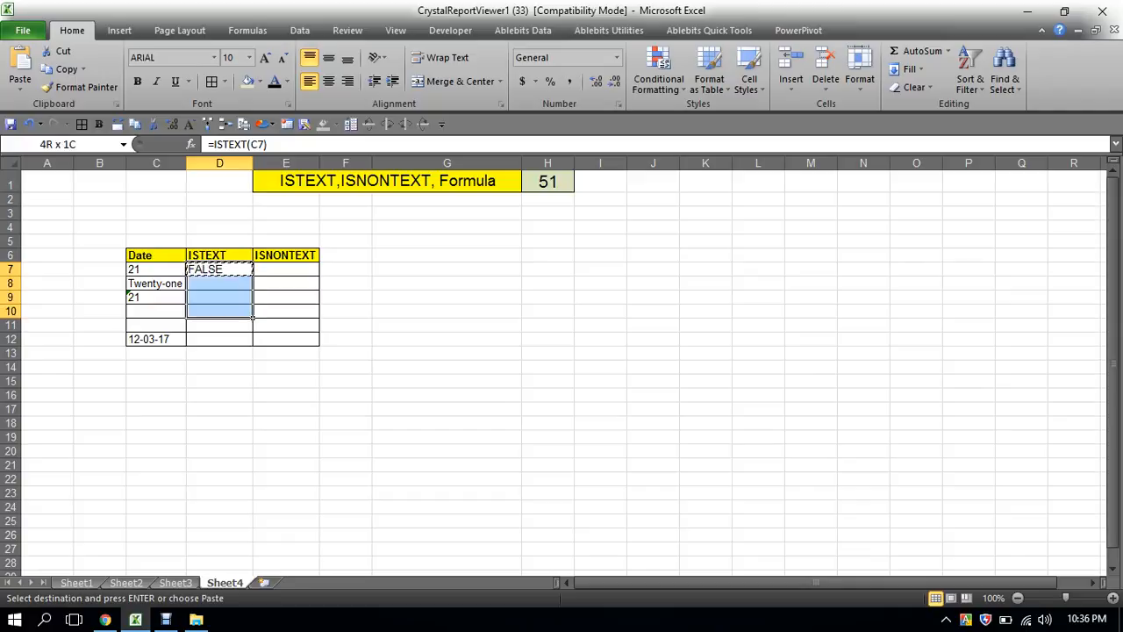
pyautogui.press('Return')
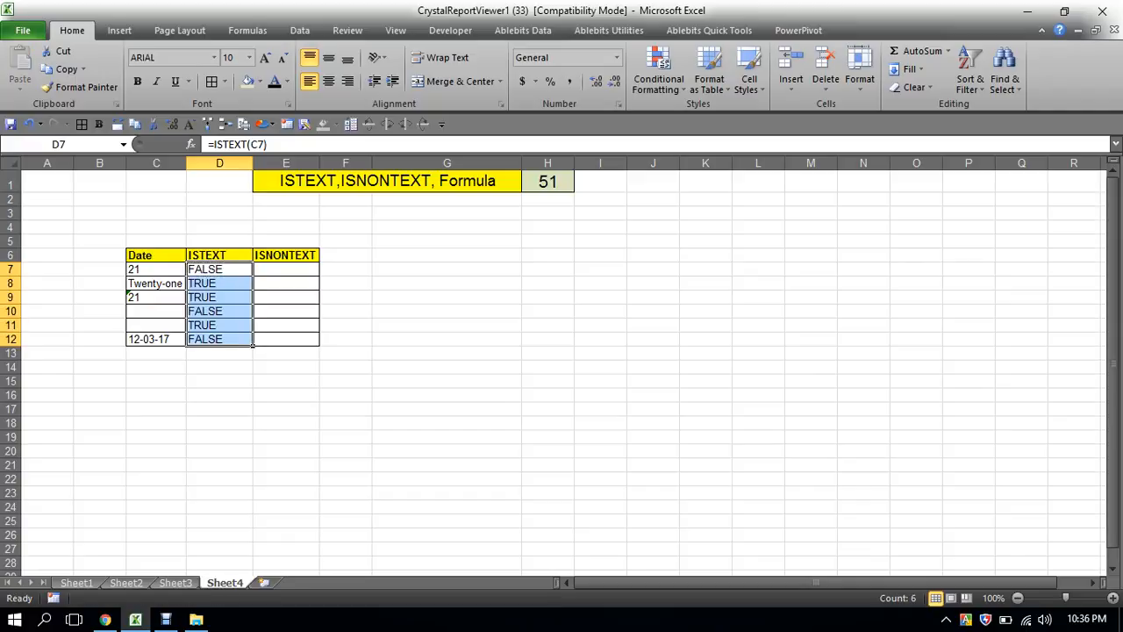
# - Fill the FALSE result cells D7, D10 and D12 with the standard light green colour
pyautogui.click(220, 270)
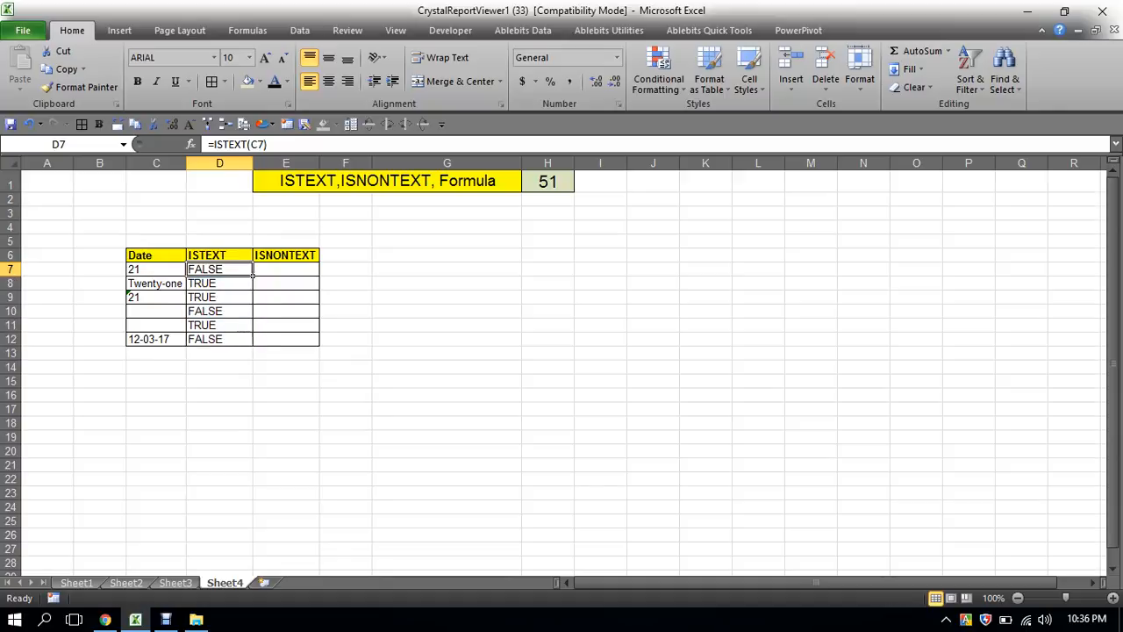
pyautogui.click(219, 298)
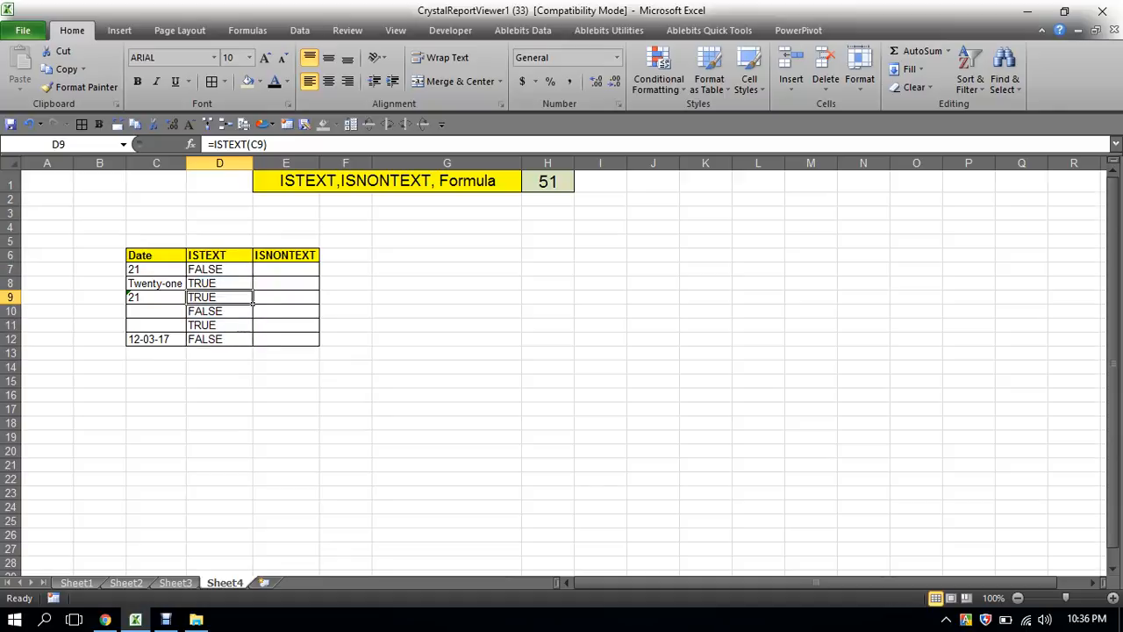
pyautogui.click(220, 339)
pyautogui.click(219, 269)
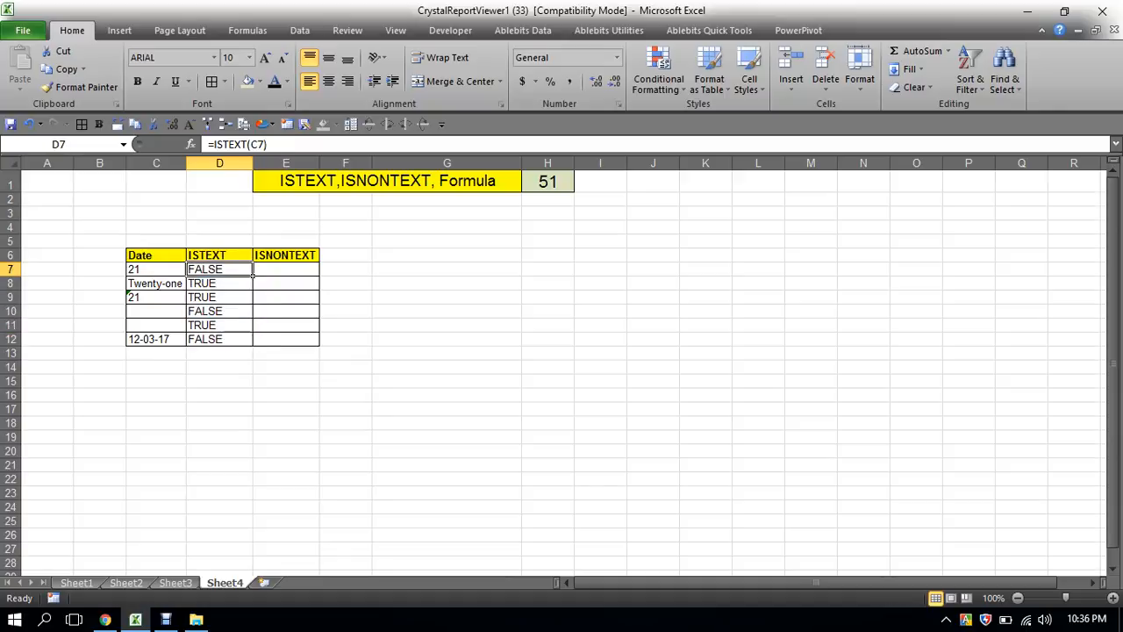
pyautogui.click(260, 82)
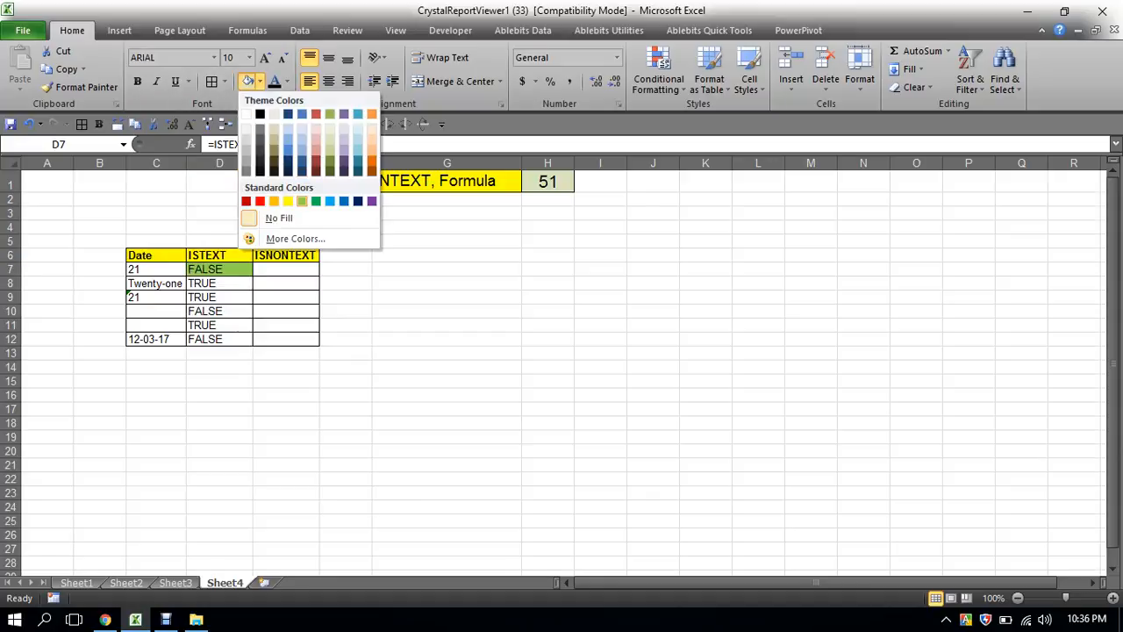
pyautogui.click(302, 201)
pyautogui.click(249, 312)
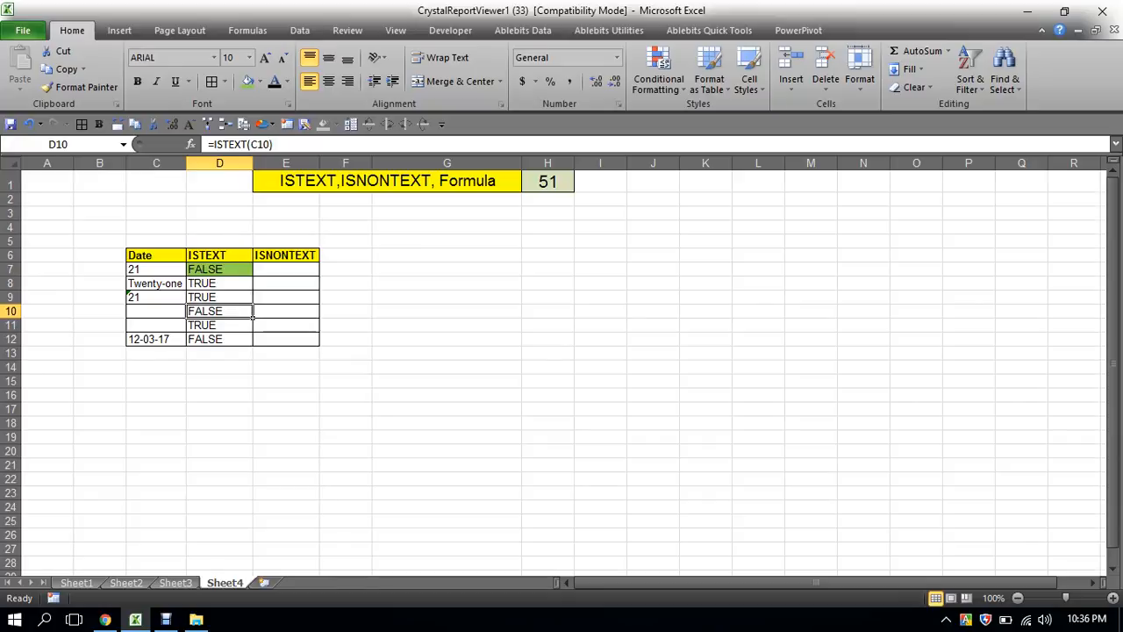
pyautogui.click(247, 80)
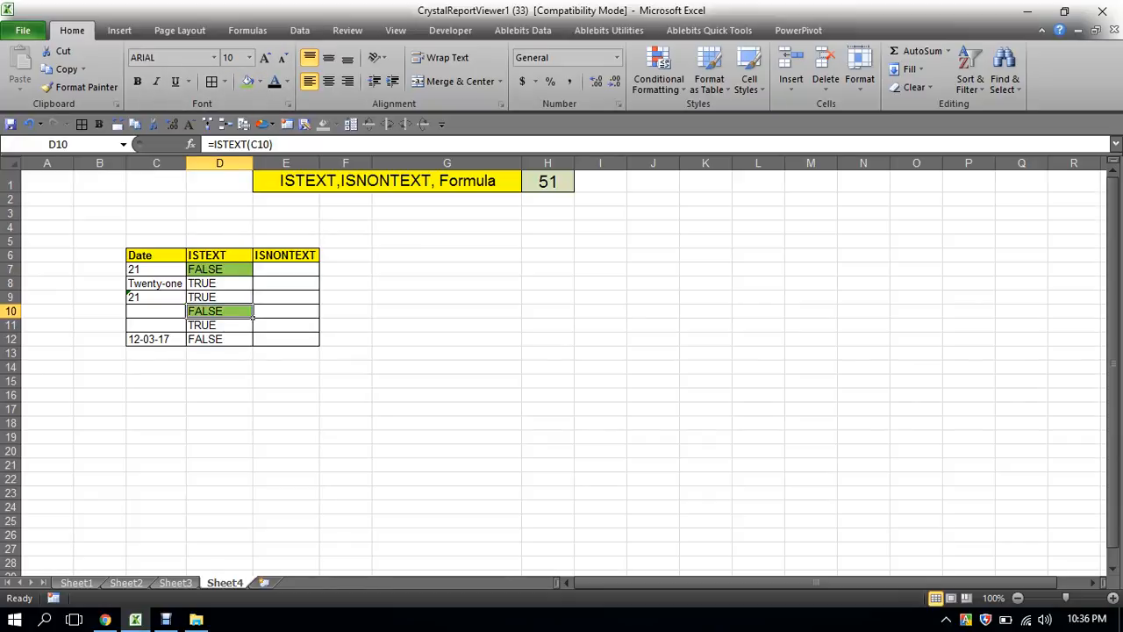
pyautogui.click(220, 339)
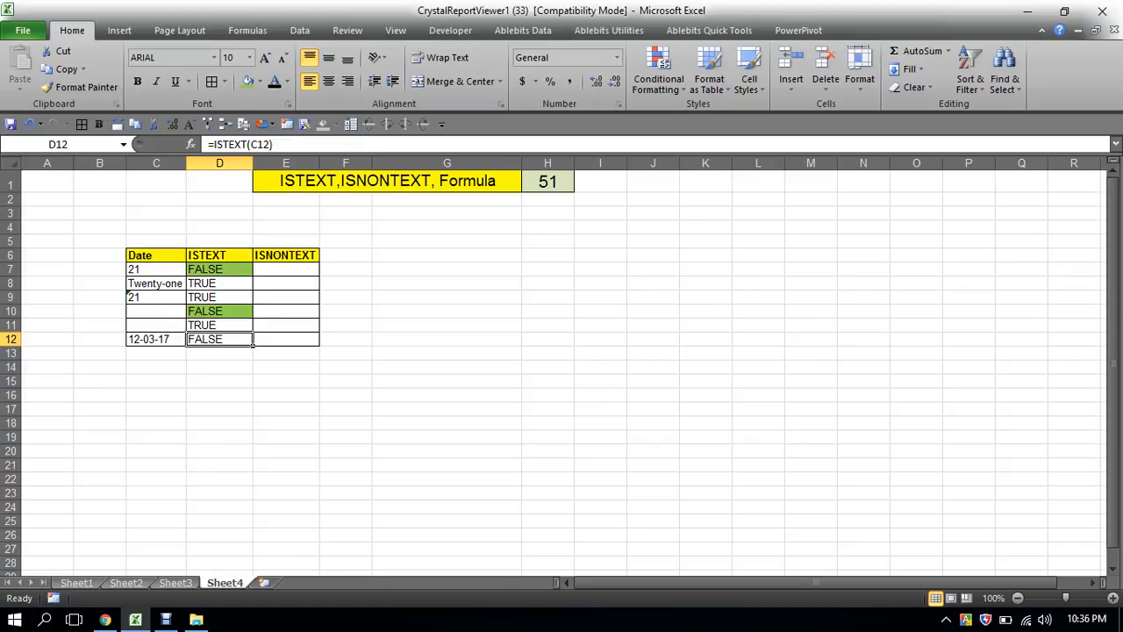
pyautogui.click(247, 81)
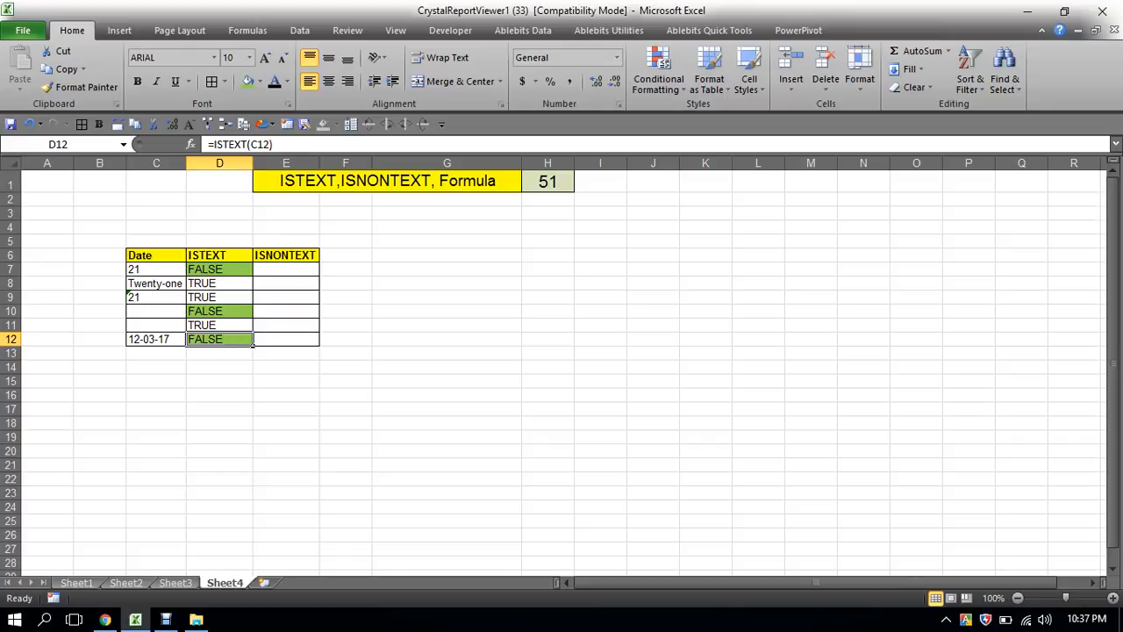
# - Fill the ISTEXT result in cell D11 with a light purple theme colour
pyautogui.click(180, 298)
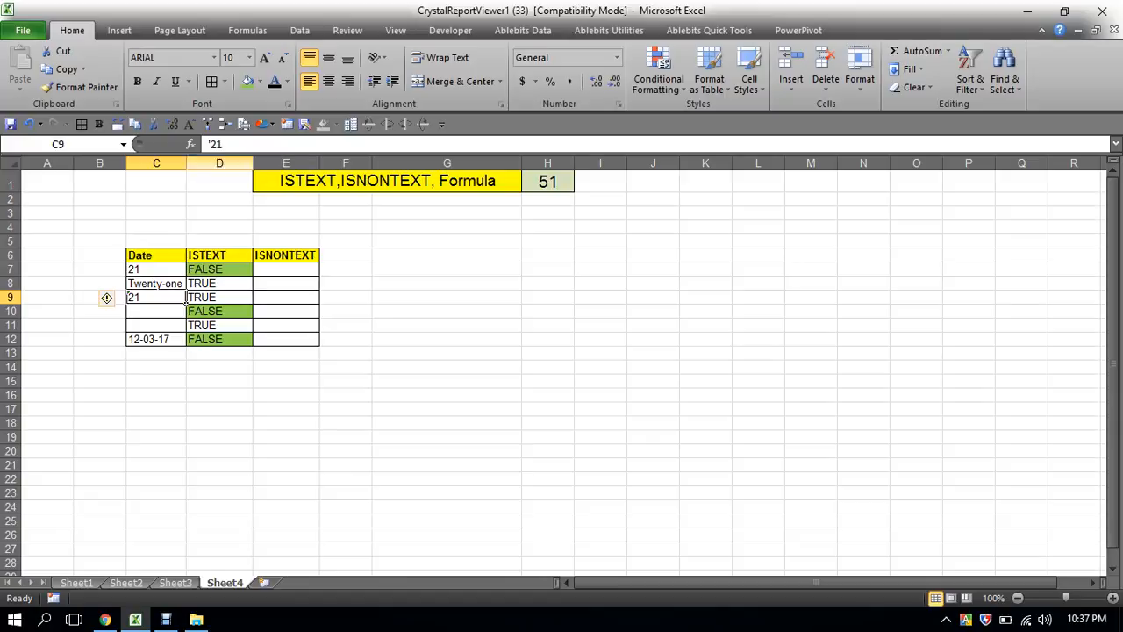
pyautogui.click(251, 325)
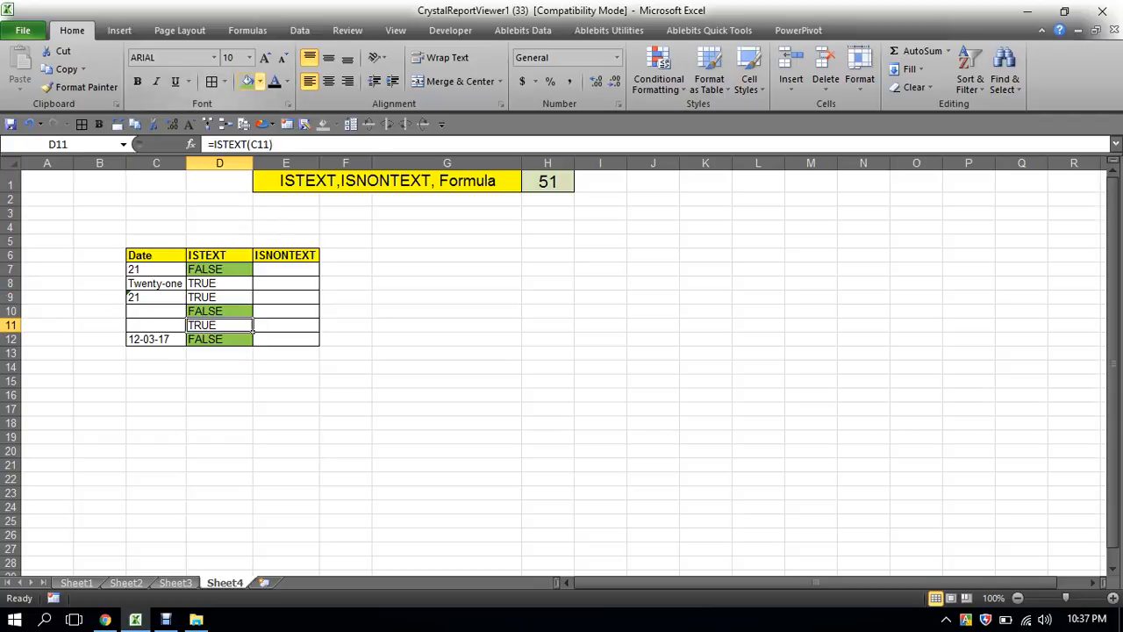
pyautogui.click(260, 81)
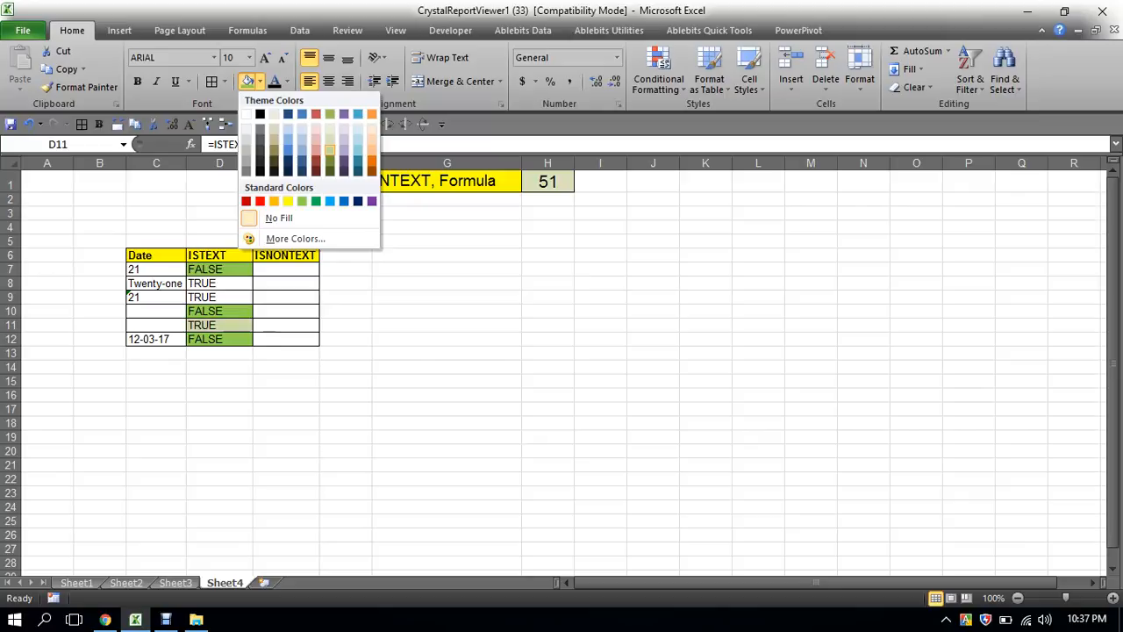
pyautogui.click(343, 149)
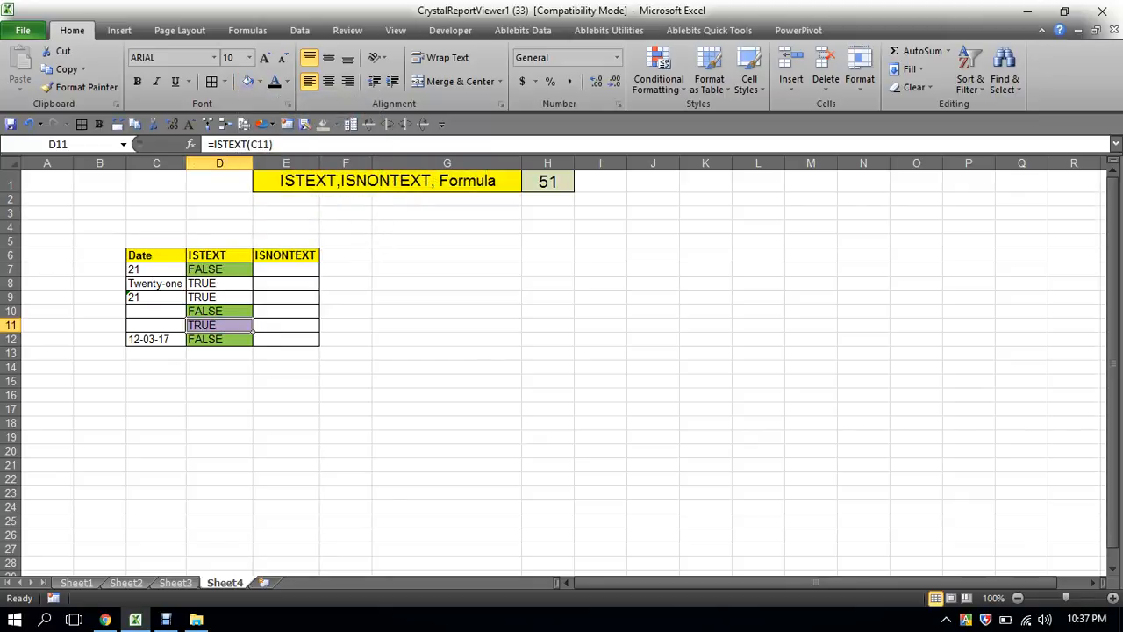
# - Enter a person's name as text in the blank-looking cell C11, replacing its contents
pyautogui.press('Left')
pyautogui.press('Up')
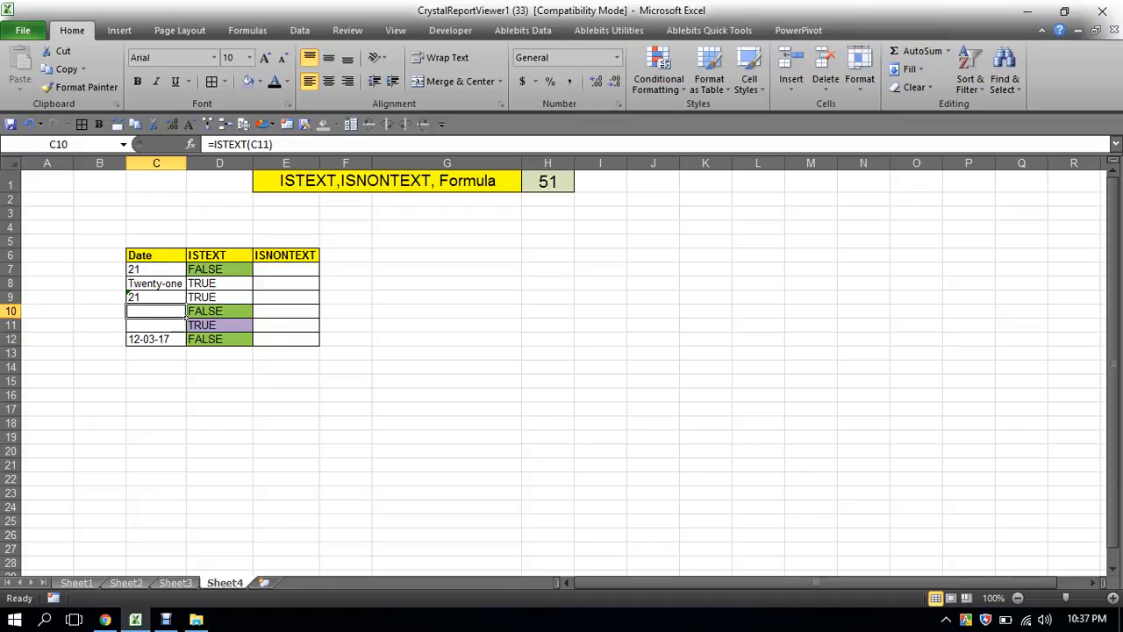
pyautogui.press('Down')
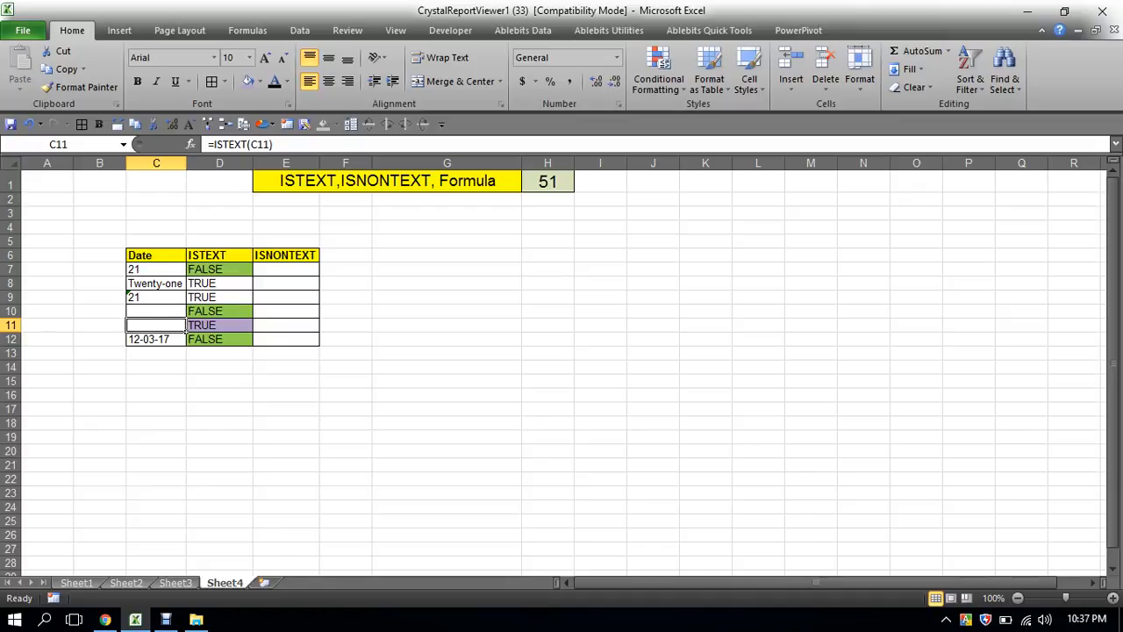
pyautogui.write('Babu')
# - Enter the formula =ISNONTEXT(C7) in cell E7 of the ISNONTEXT column
pyautogui.click(286, 269)
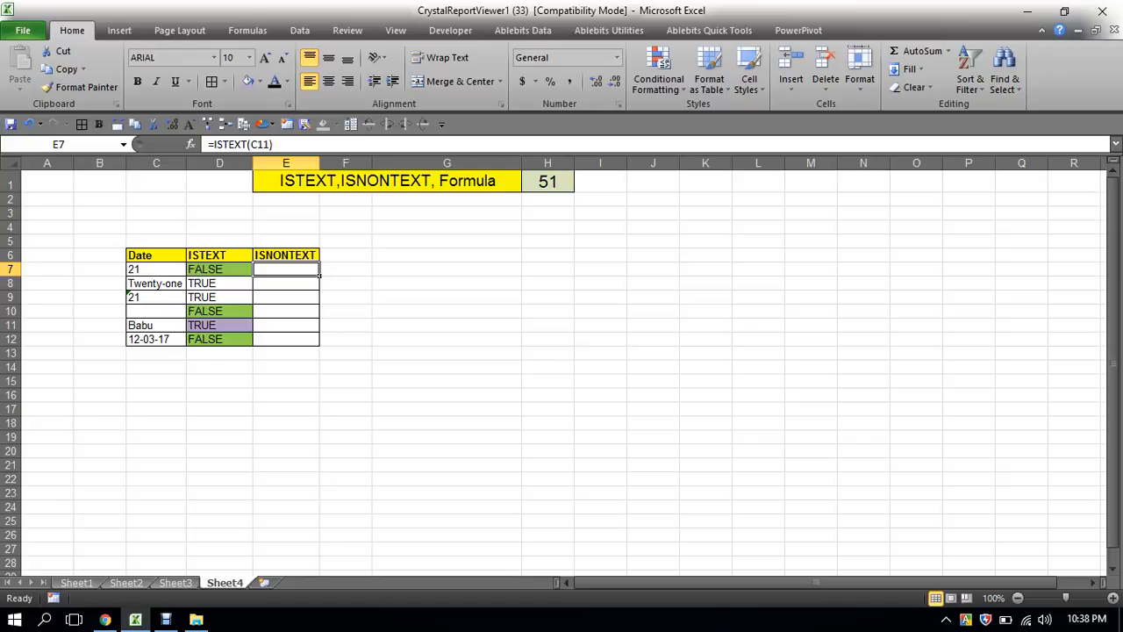
pyautogui.write('=')
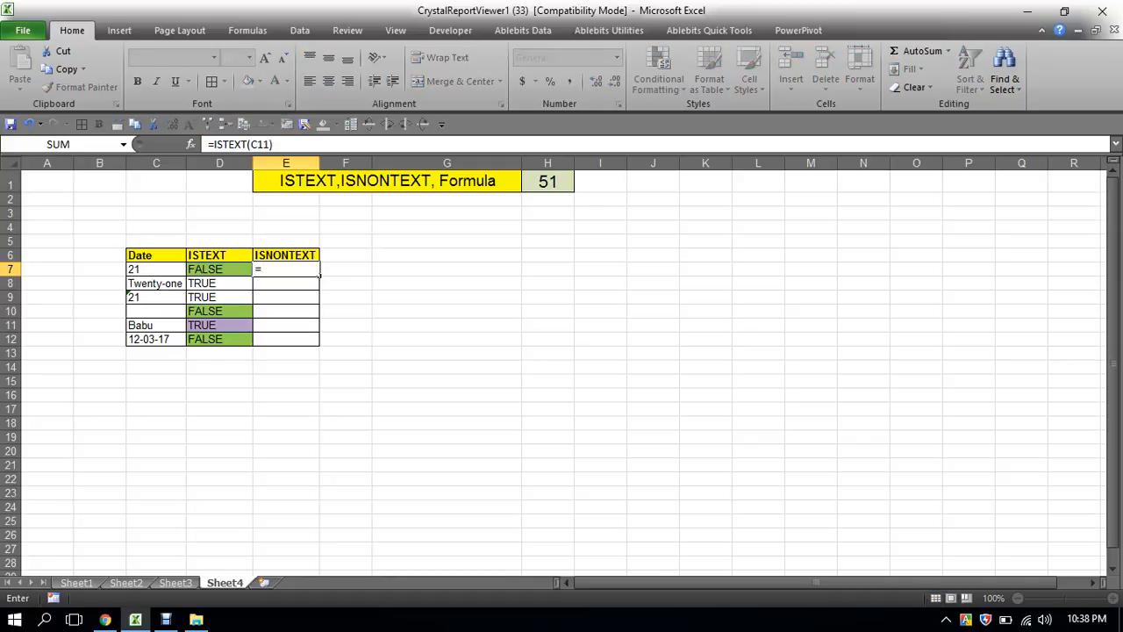
pyautogui.write('ISNON')
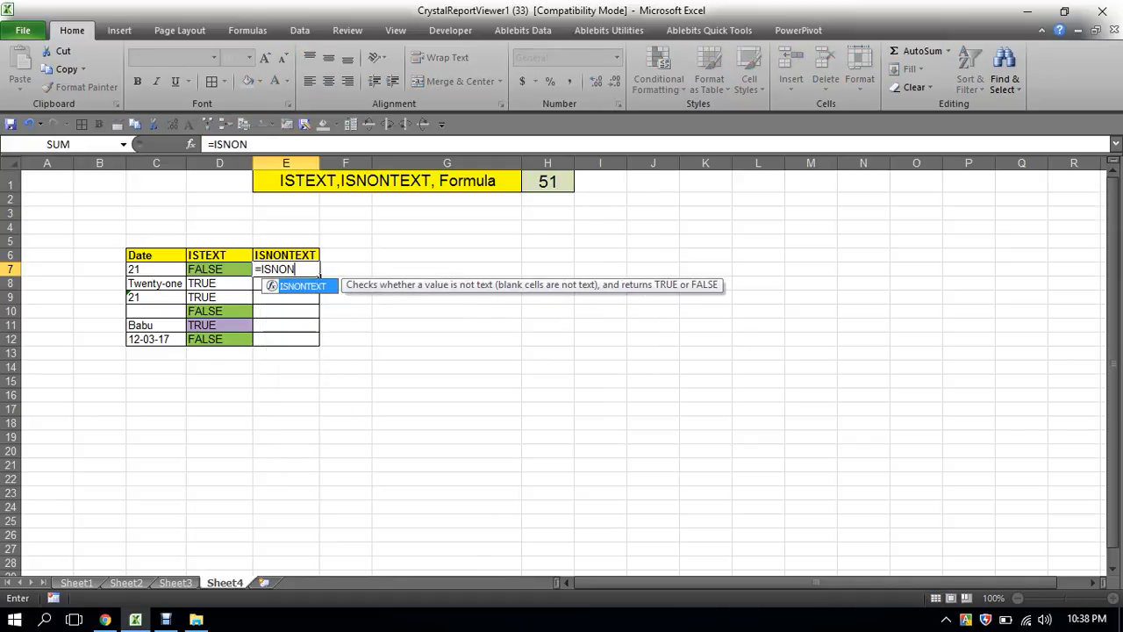
pyautogui.press('Tab')
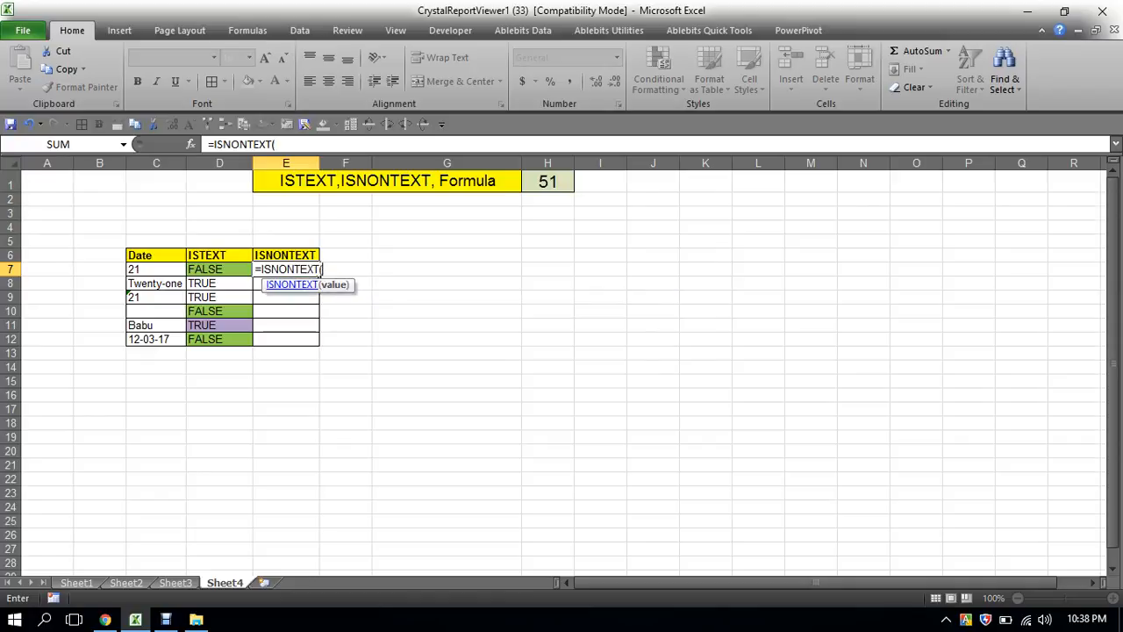
pyautogui.click(156, 270)
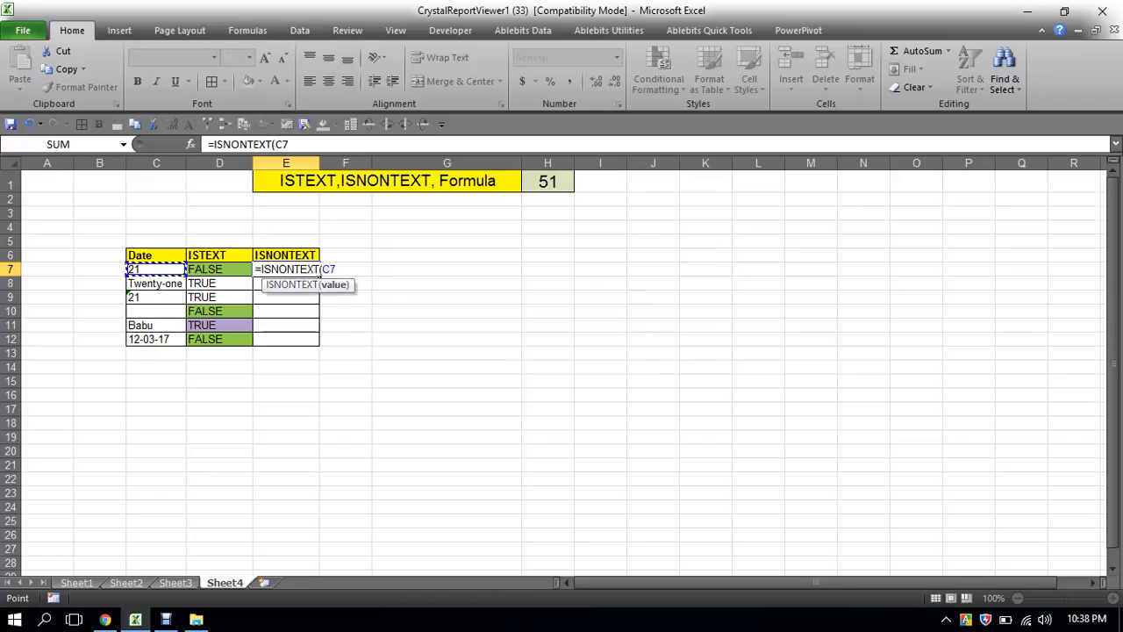
pyautogui.write(')')
pyautogui.press('Return')
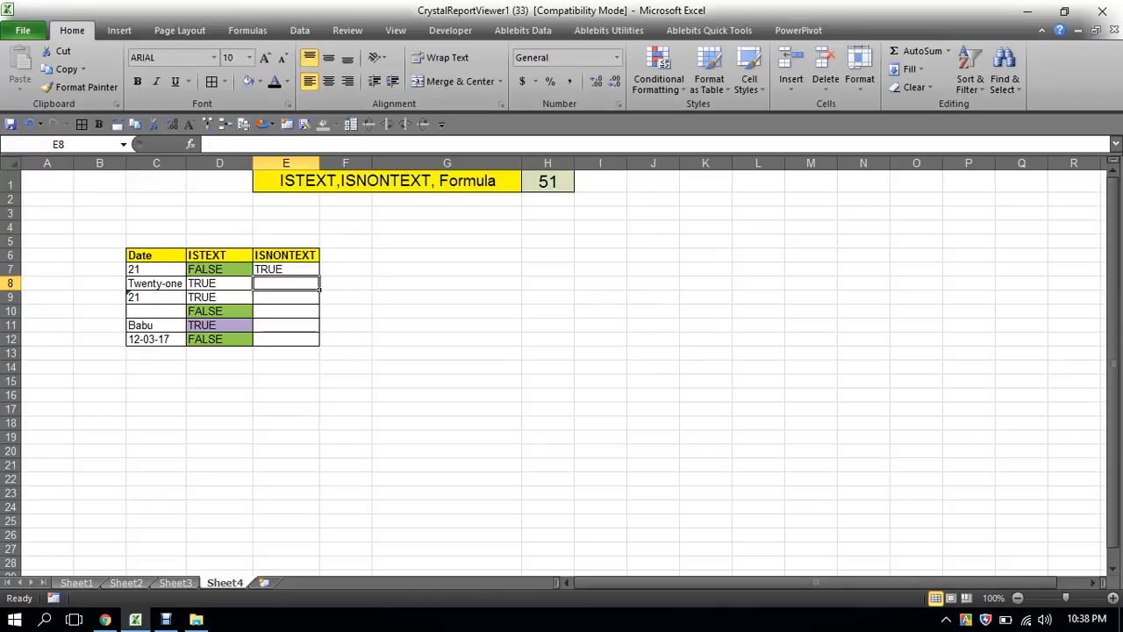
# - Copy the ISNONTEXT formula from E7 down through cell E12
pyautogui.press('Up')
pyautogui.hotkey('ctrl', 'c')
pyautogui.hotkey('shift', 'Down')
pyautogui.hotkey('shift', 'Down')
pyautogui.hotkey('shift', 'Down')
pyautogui.hotkey('shift', 'Down')
pyautogui.hotkey('shift', 'Down')
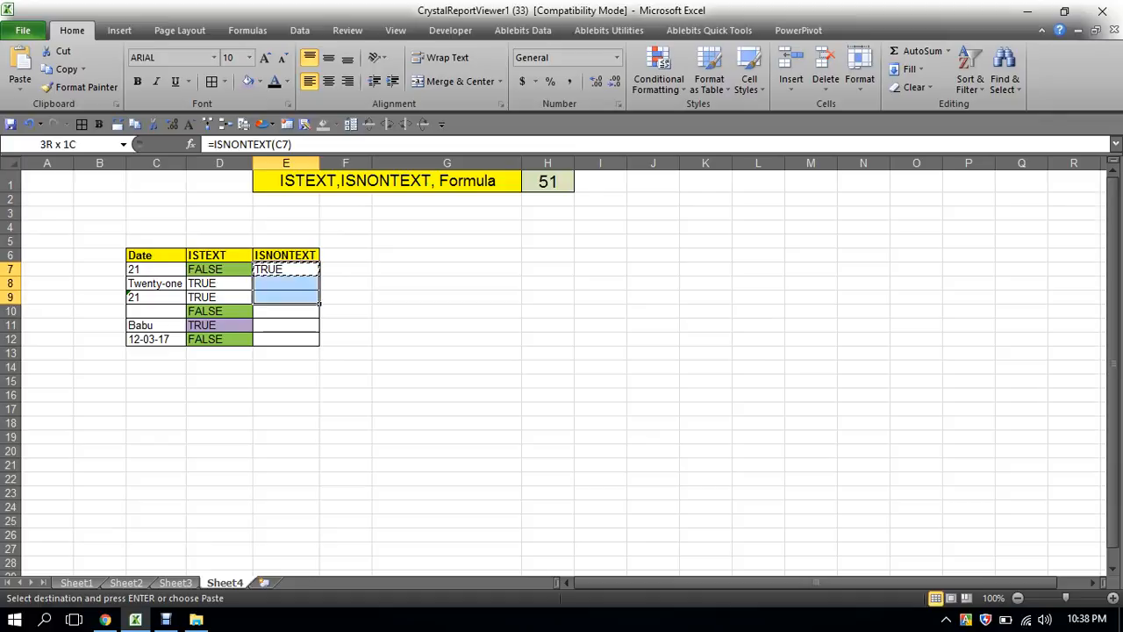
pyautogui.press('Return')
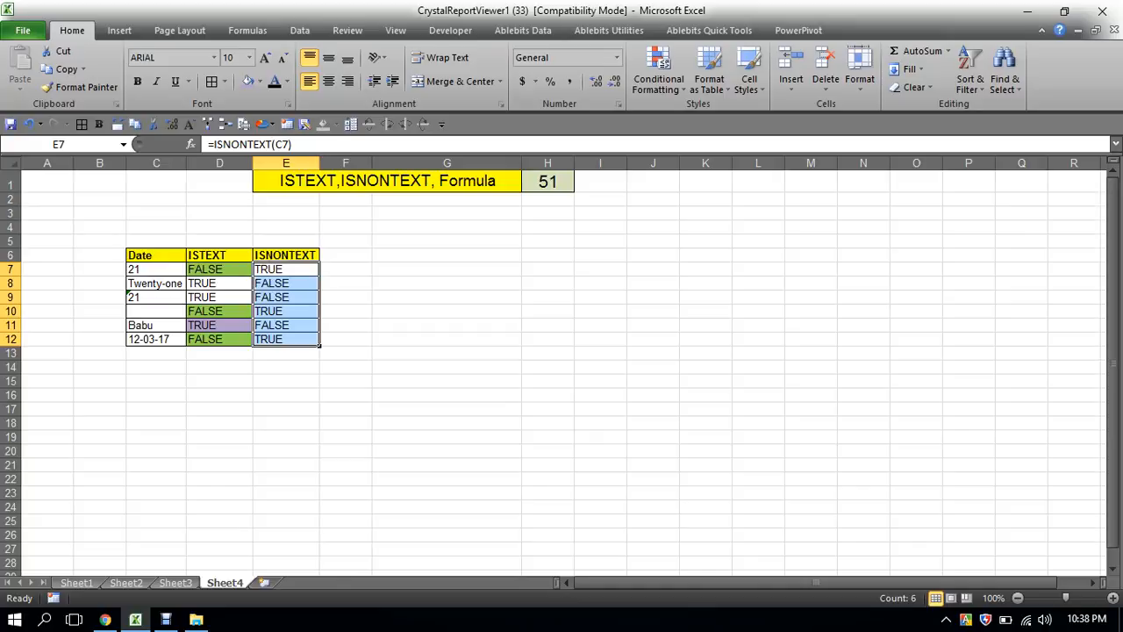
pyautogui.press('Left')
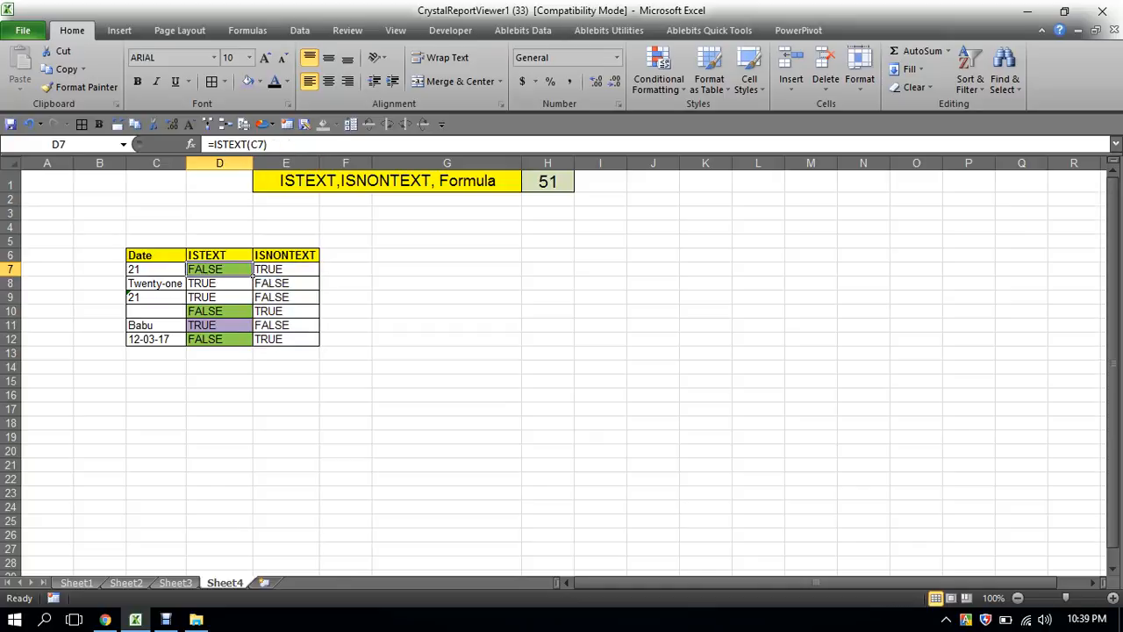
pyautogui.press('Right')
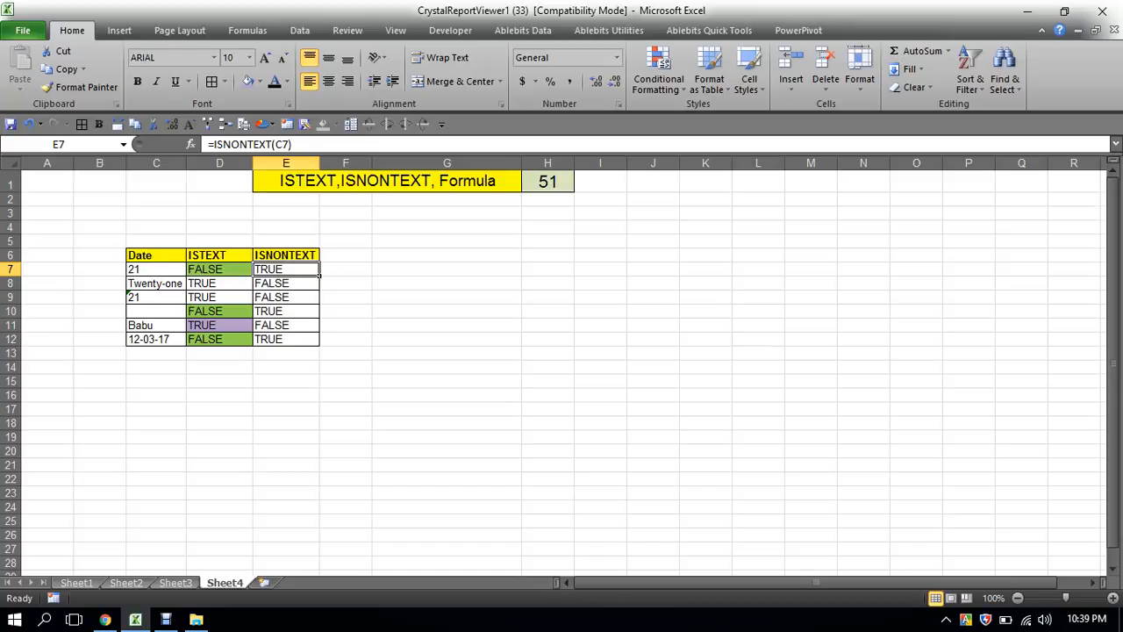
pyautogui.press('Down')
pyautogui.hotkey('shift', 'Down')
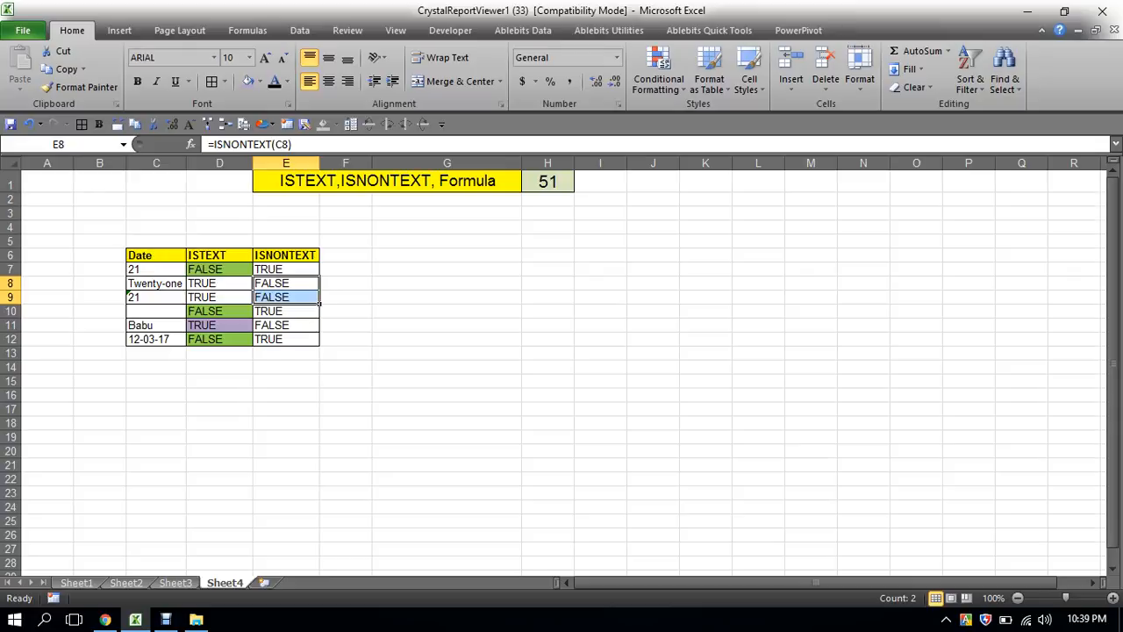
pyautogui.click(286, 269)
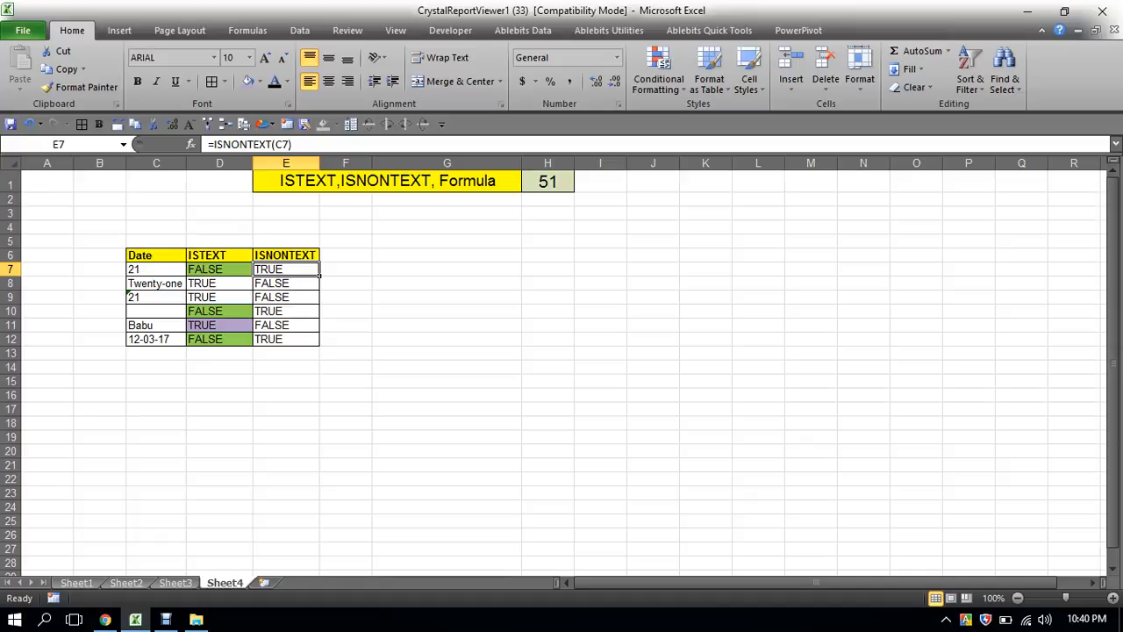
pyautogui.click(165, 619)
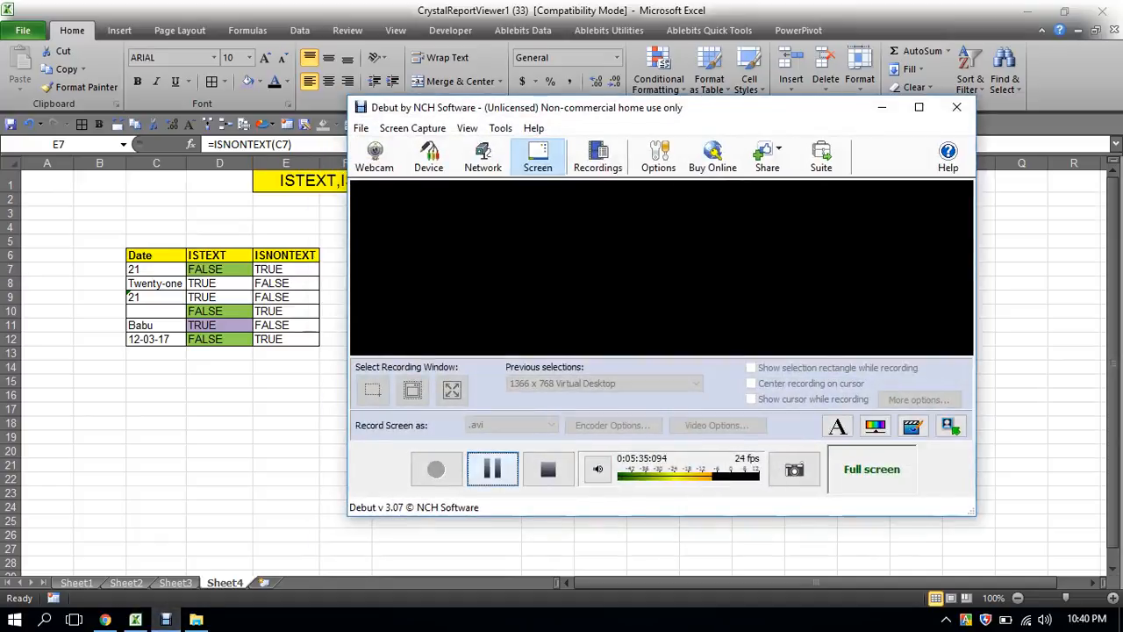